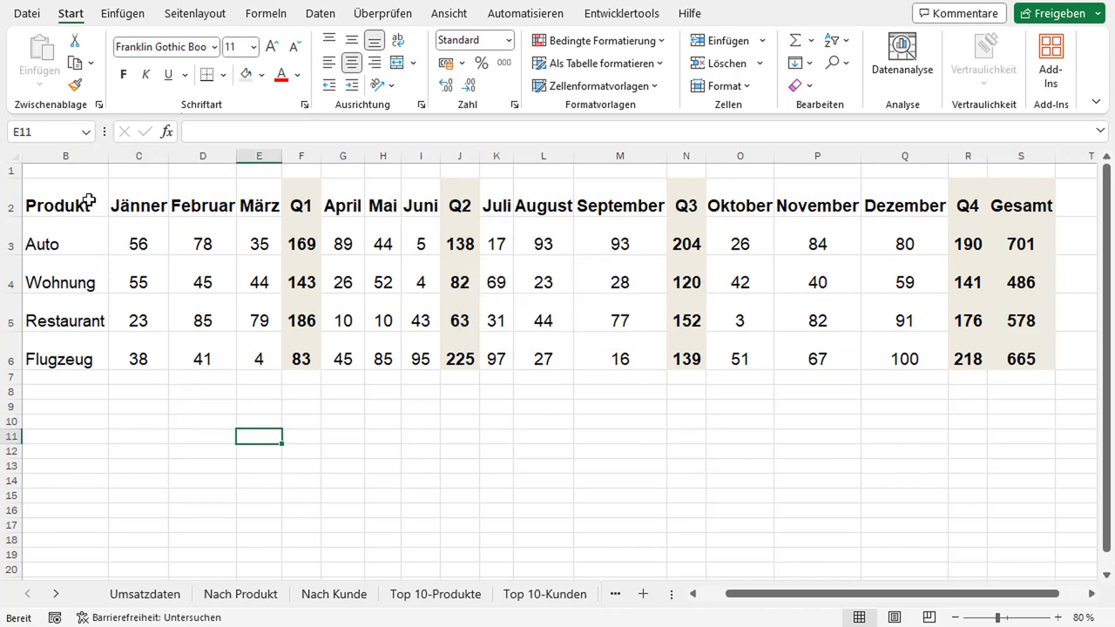
Inspect the Produkt and Jänner headers, the Auto and Flugzeug row labels, and Auto's Jänner value
left_click(87, 198)
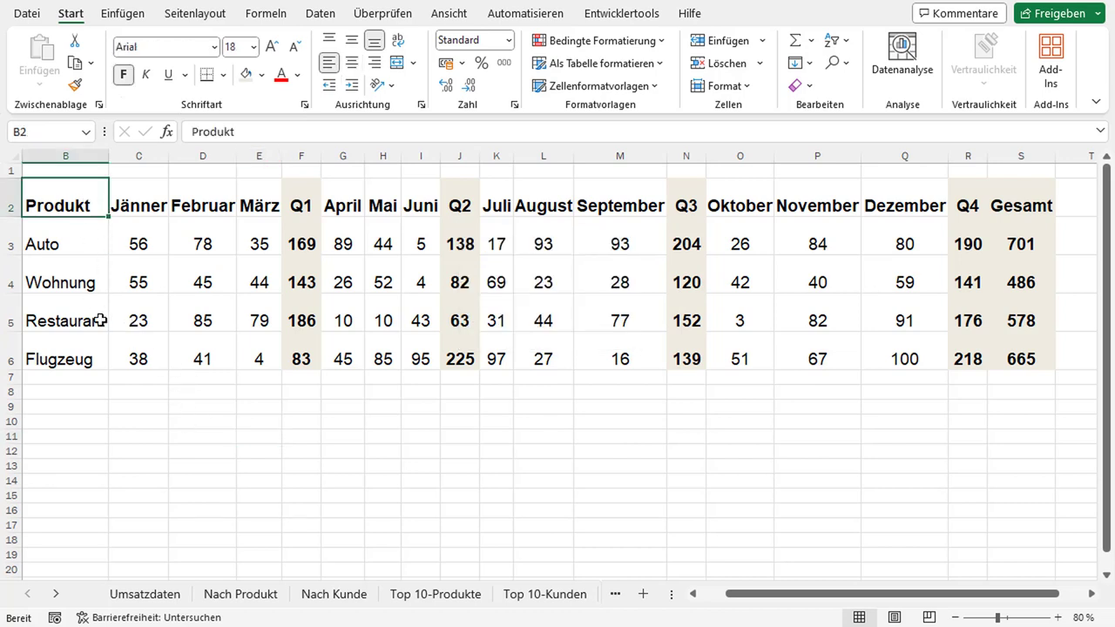
left_click(145, 209)
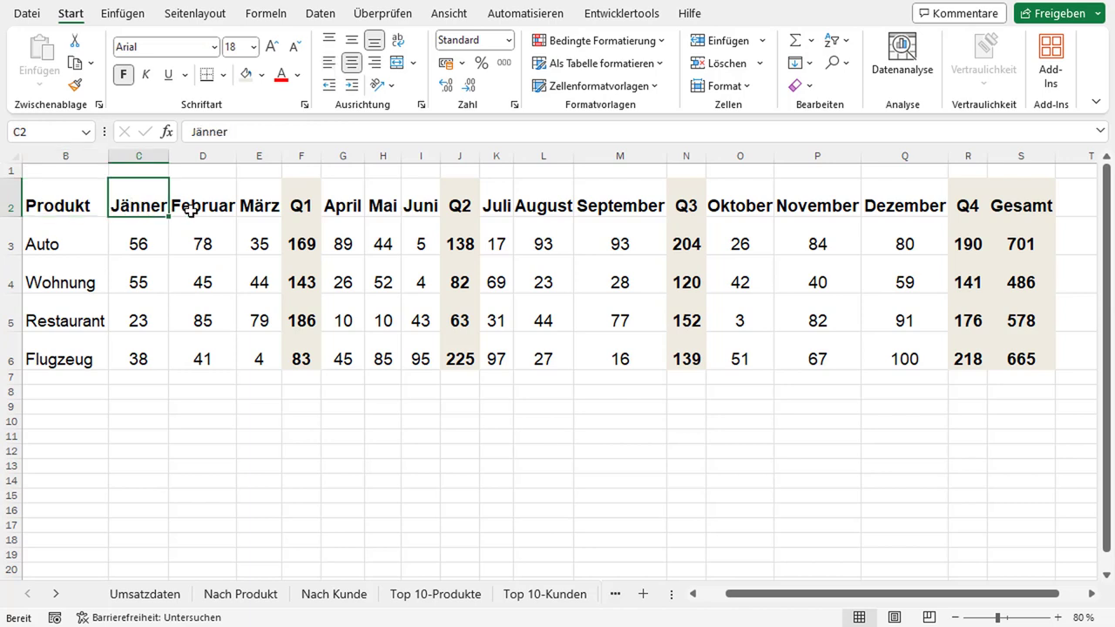
left_click(81, 234)
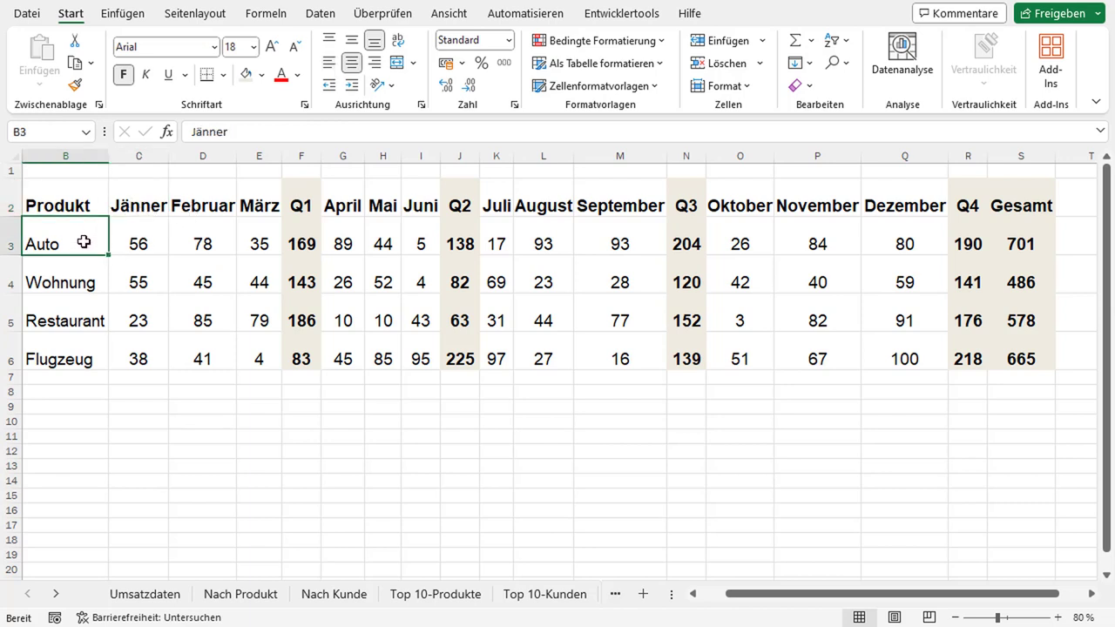
left_click(76, 353)
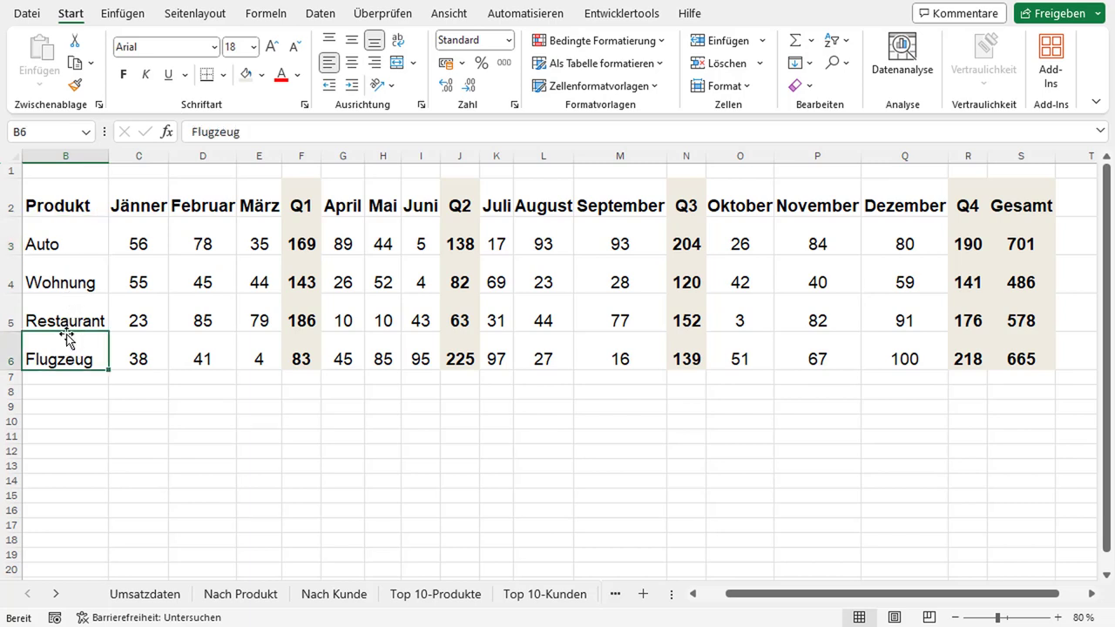
left_click(143, 223)
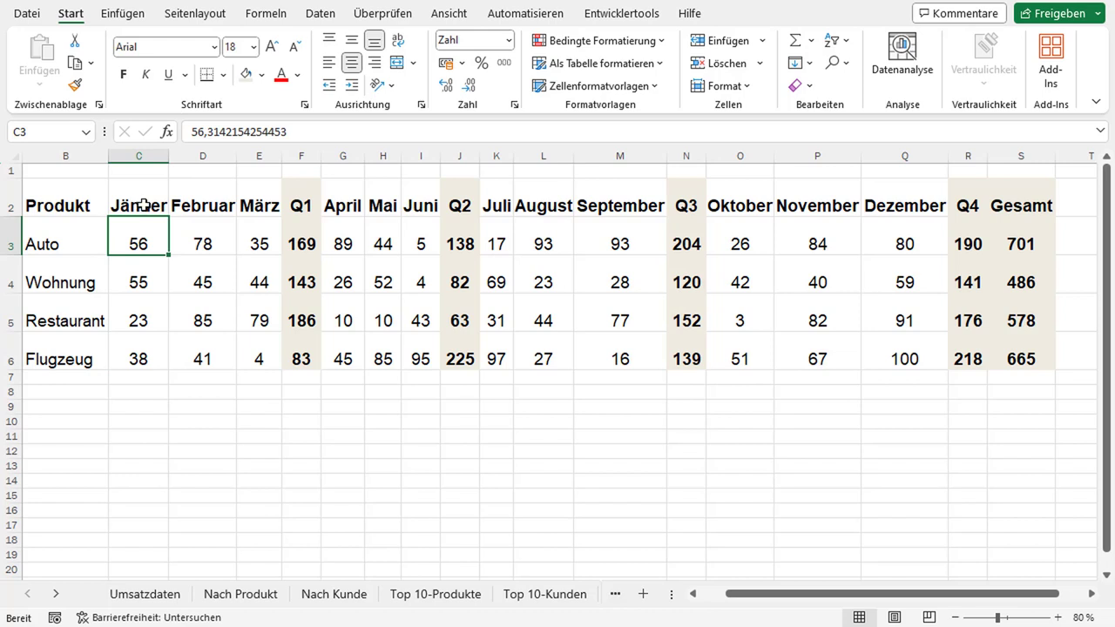
Review the Jänner, Februar, März and Q1 column headers
left_click(157, 203)
left_click(192, 200)
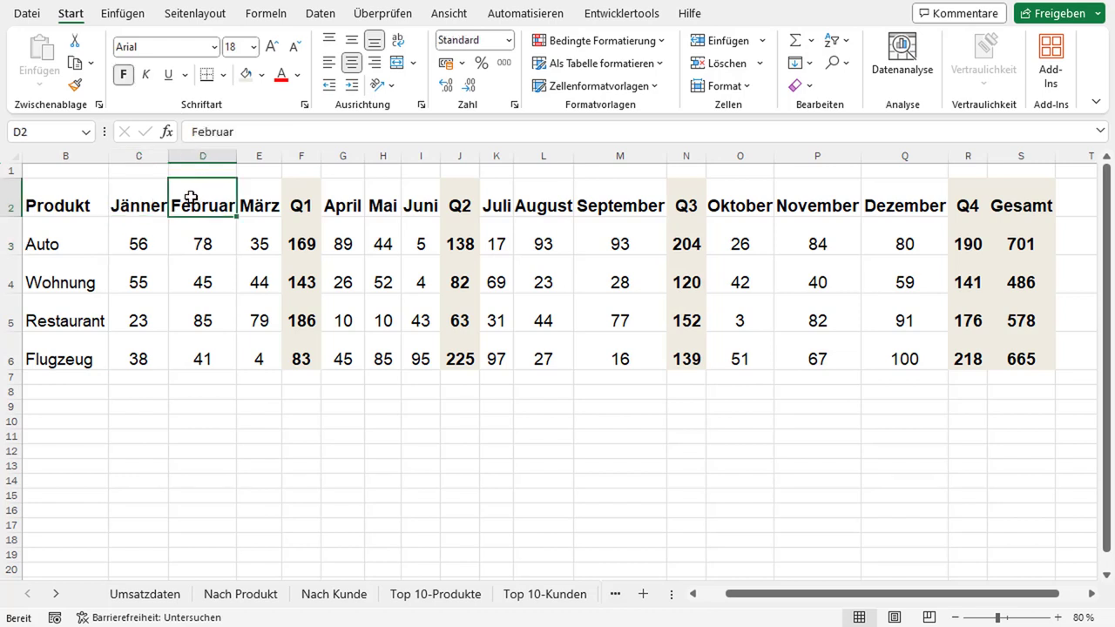
left_click(150, 201)
left_click(214, 202)
left_click(272, 200)
left_click(307, 202)
Check that Q1 for Auto sums Jänner–März, then mark the April to Juni months
left_click(308, 335, "shift")
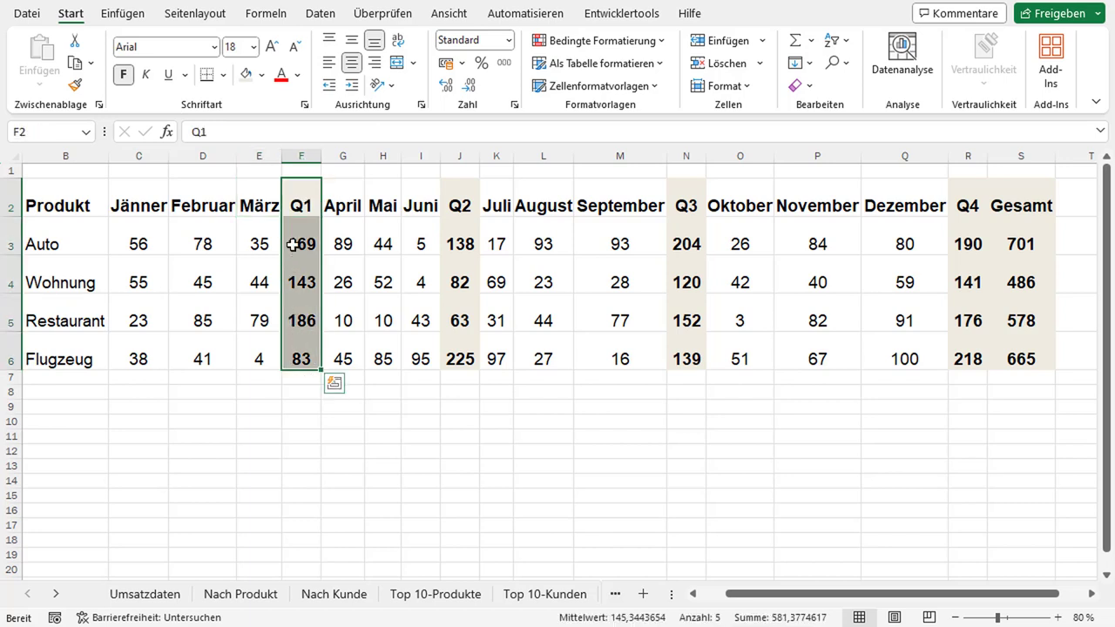
key("Down")
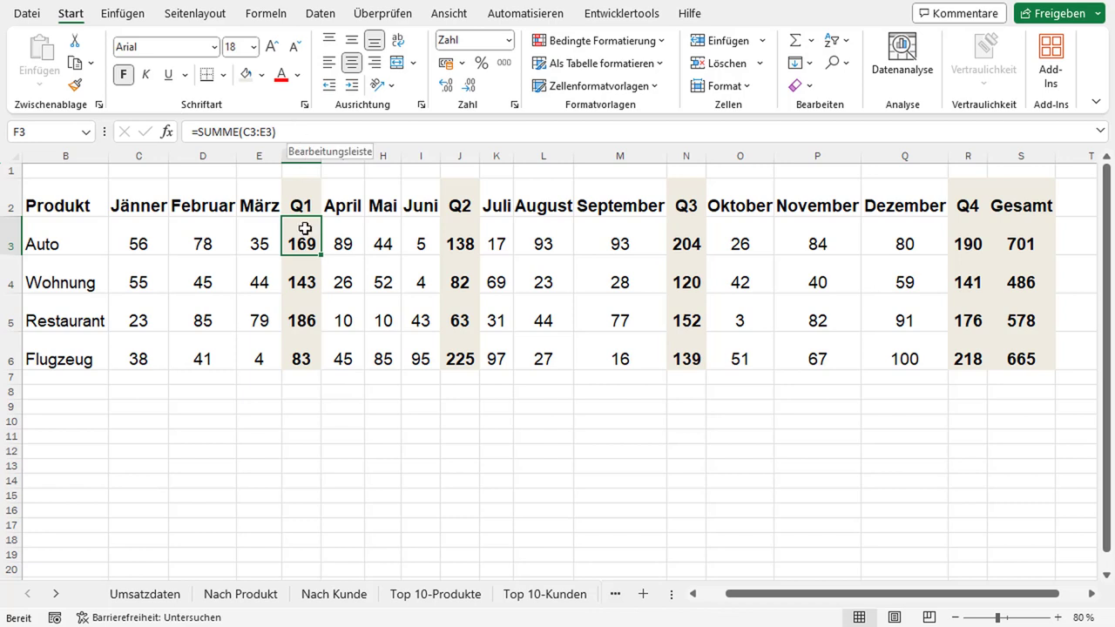
left_click_drag(136, 244, 252, 245)
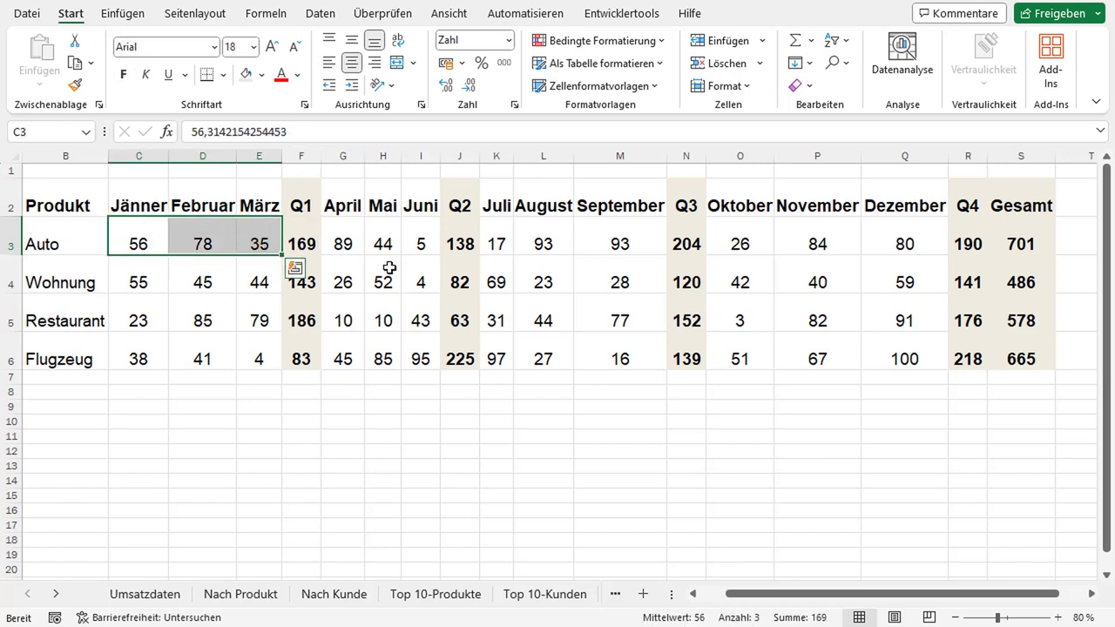
left_click(359, 246)
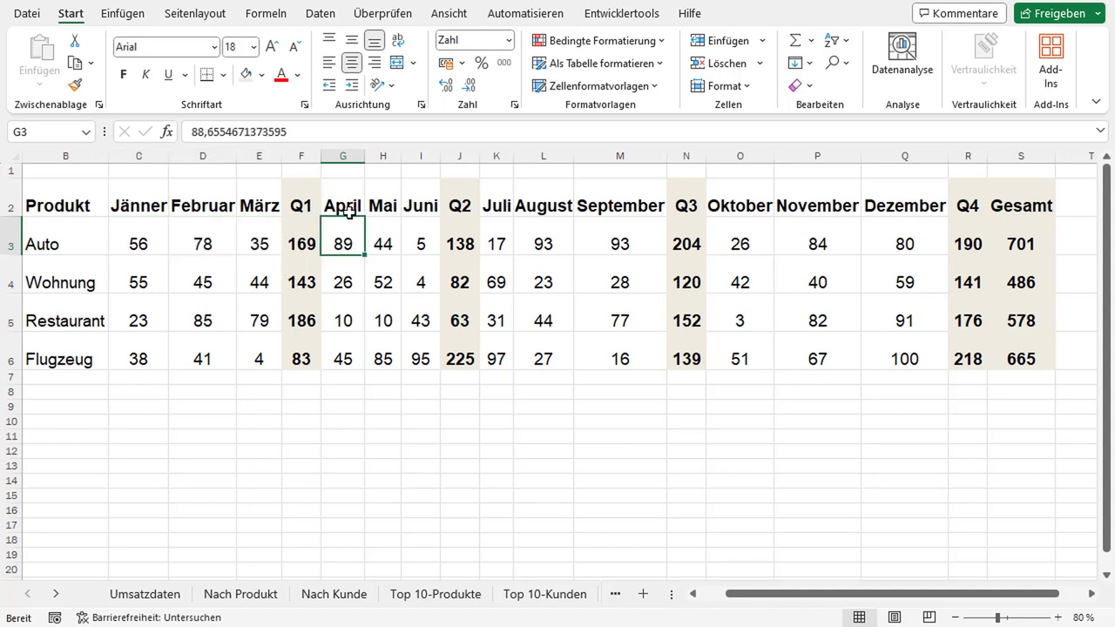
left_click_drag(359, 207, 423, 206)
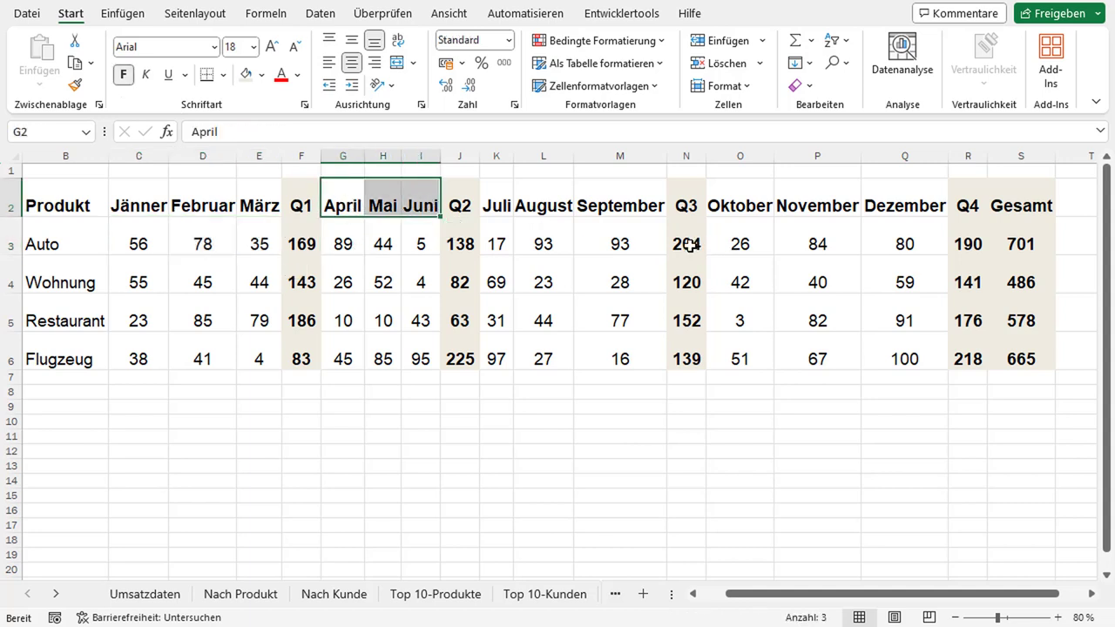
Inspect the Gesamt formula for Auto to see which quarter totals it references, leaving it unchanged
left_click(1020, 212)
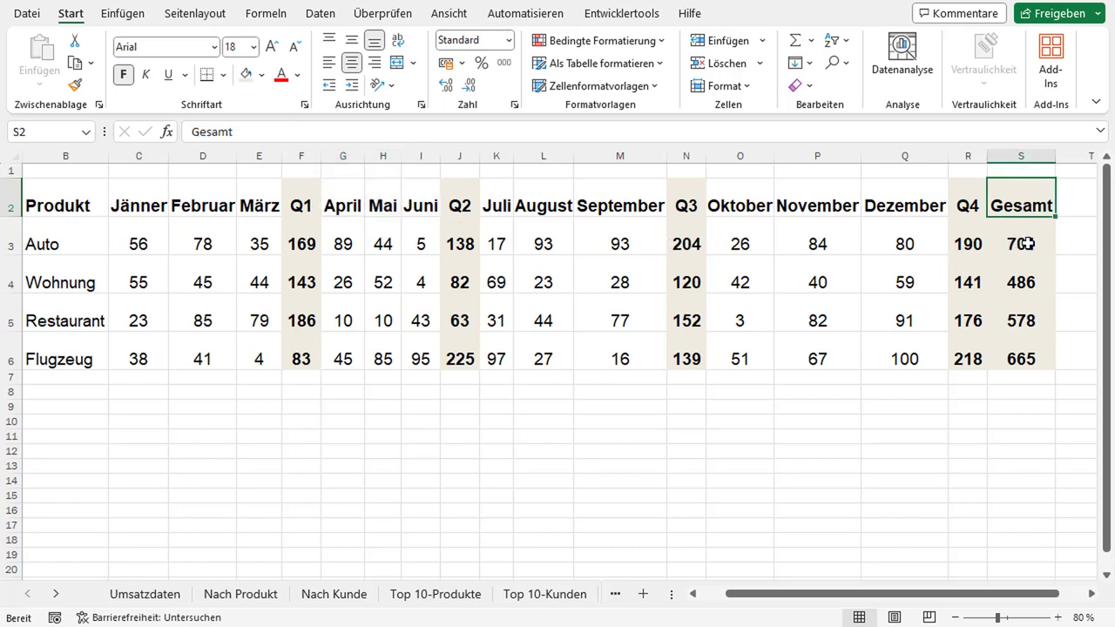
left_click(1028, 244)
left_click(687, 135)
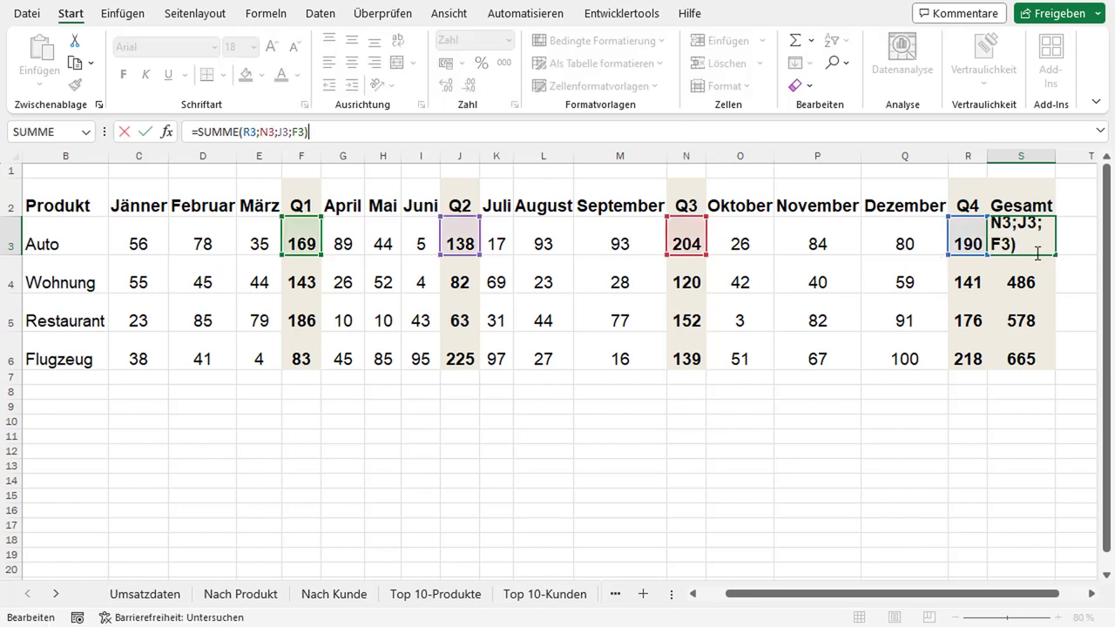
key("Escape")
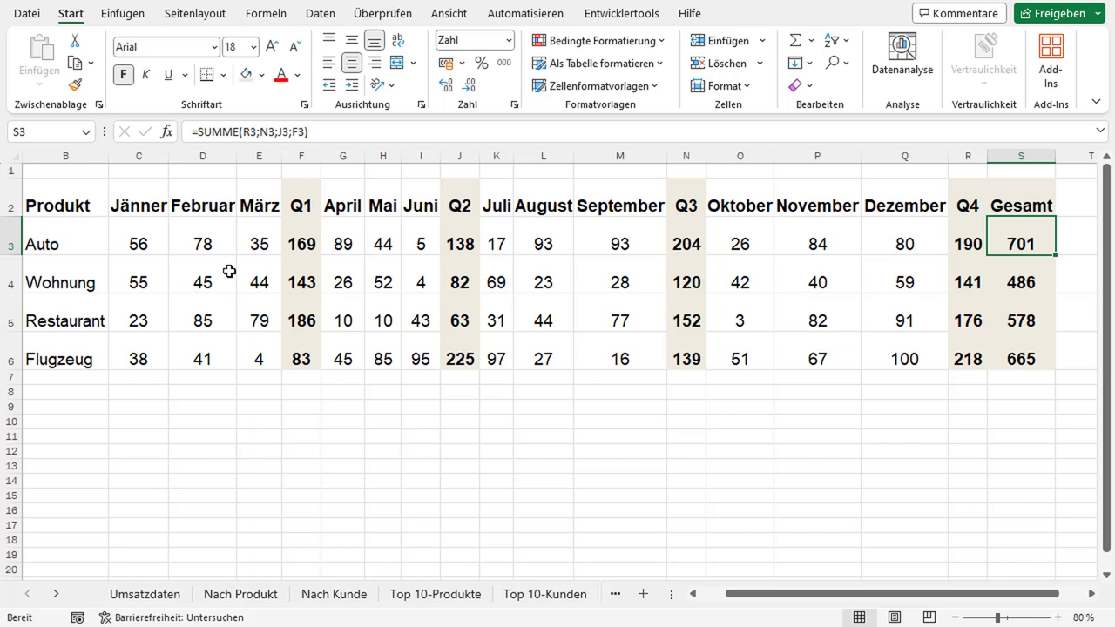
Apply AutoGliederung from a cell inside the sales table to build the automatic column outline
left_click(229, 271)
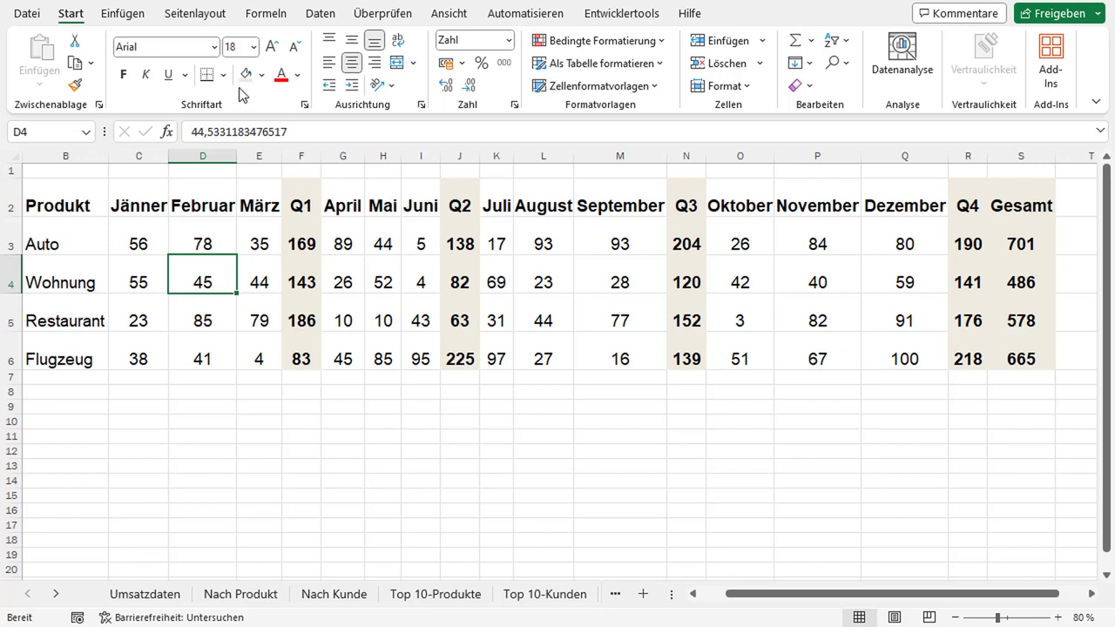
left_click(317, 24)
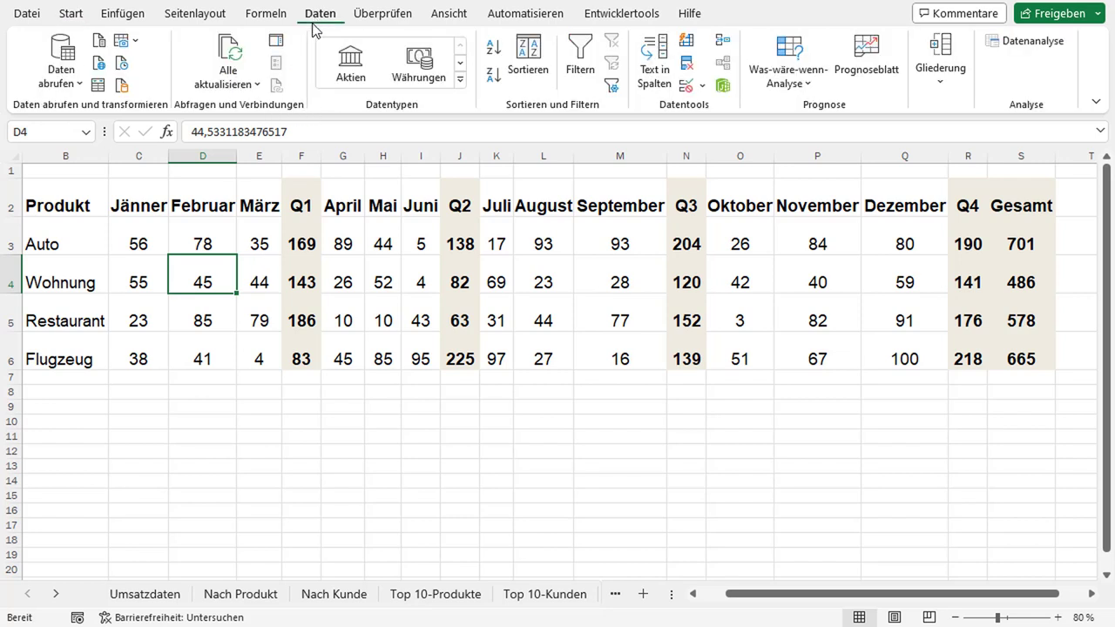
left_click(958, 97)
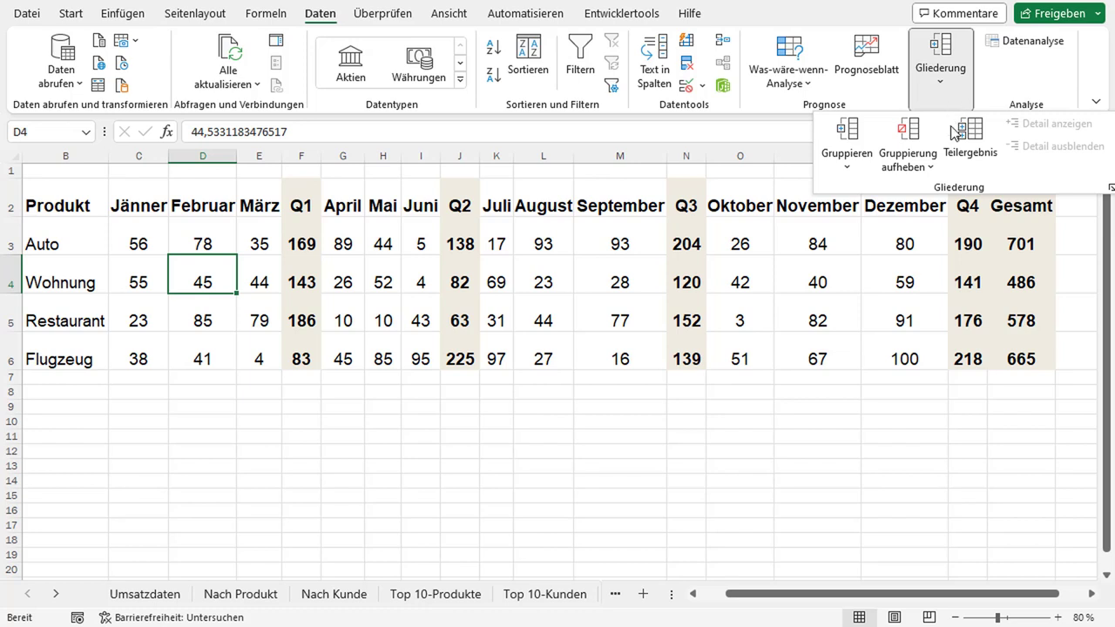
left_click(844, 180)
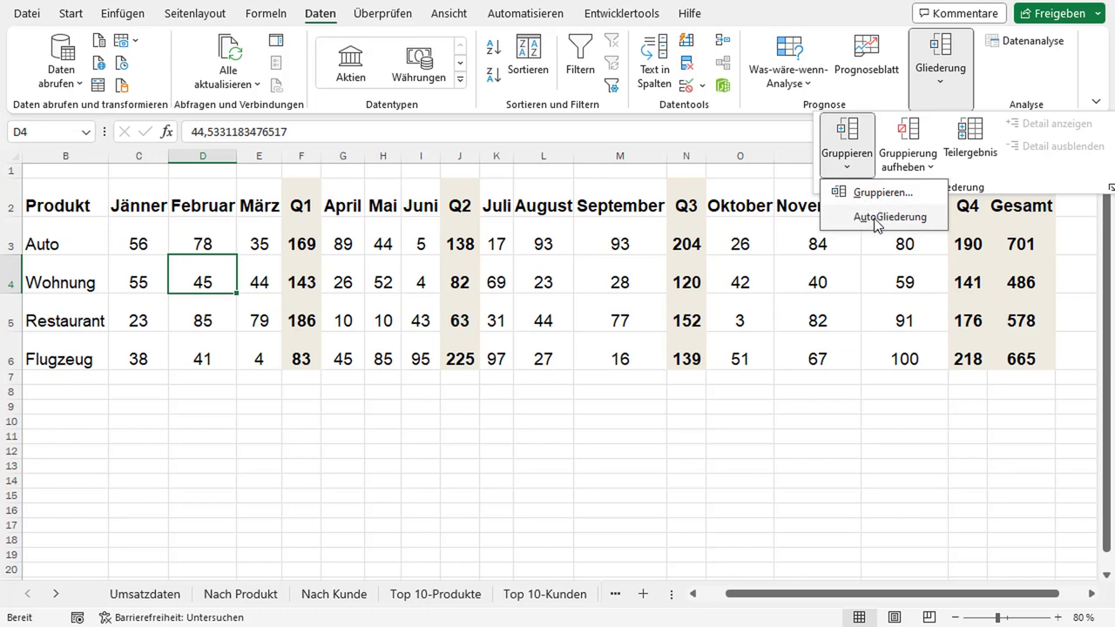
left_click(877, 226)
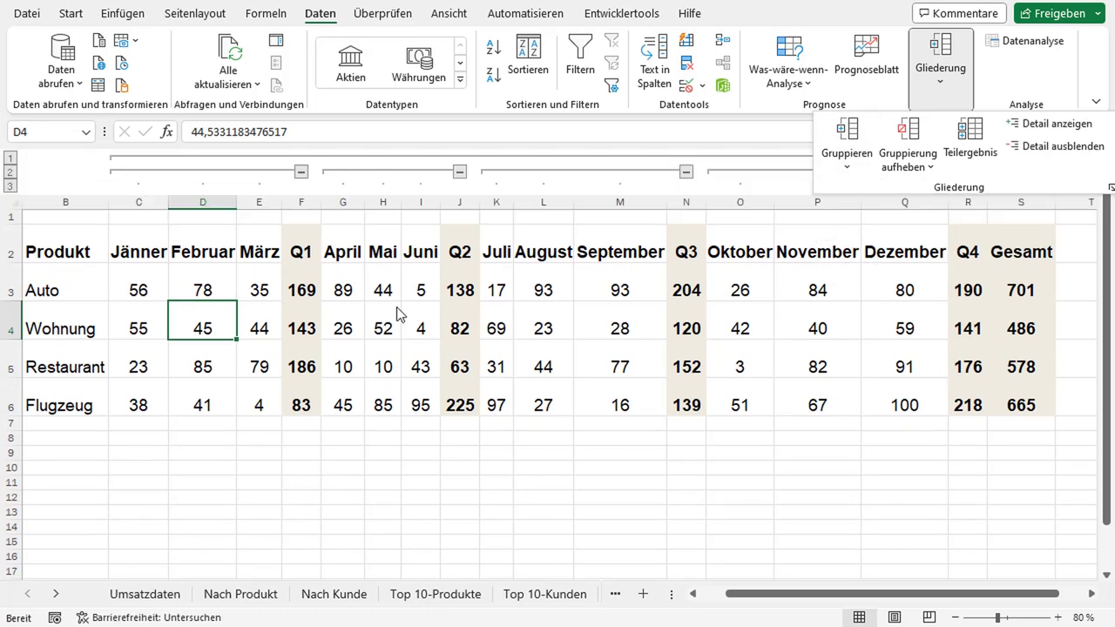
left_click(310, 309)
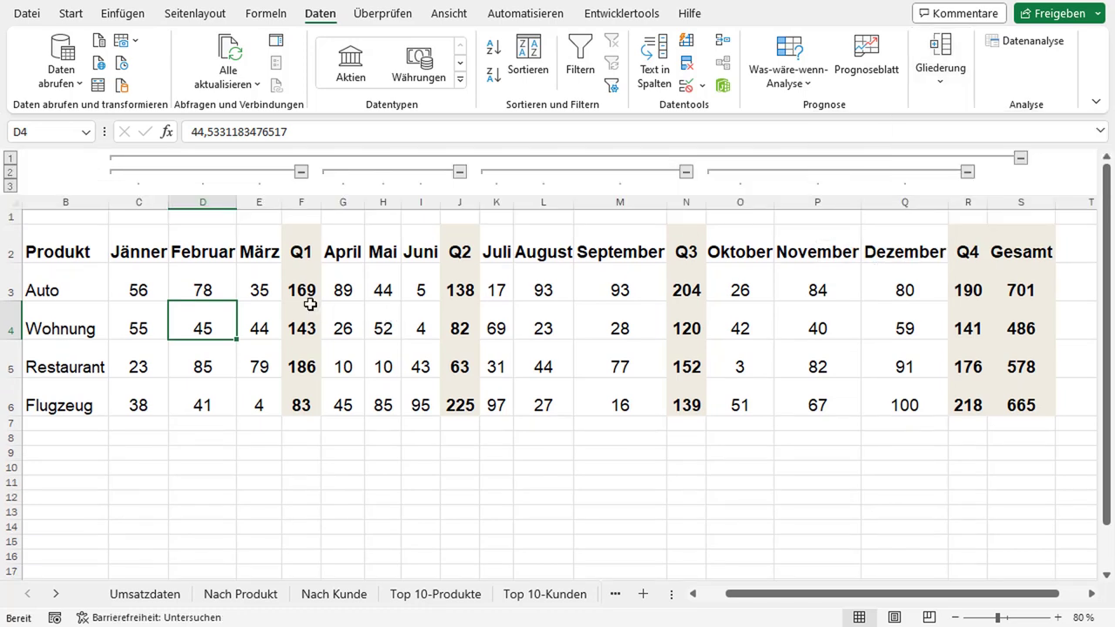
left_click(306, 284)
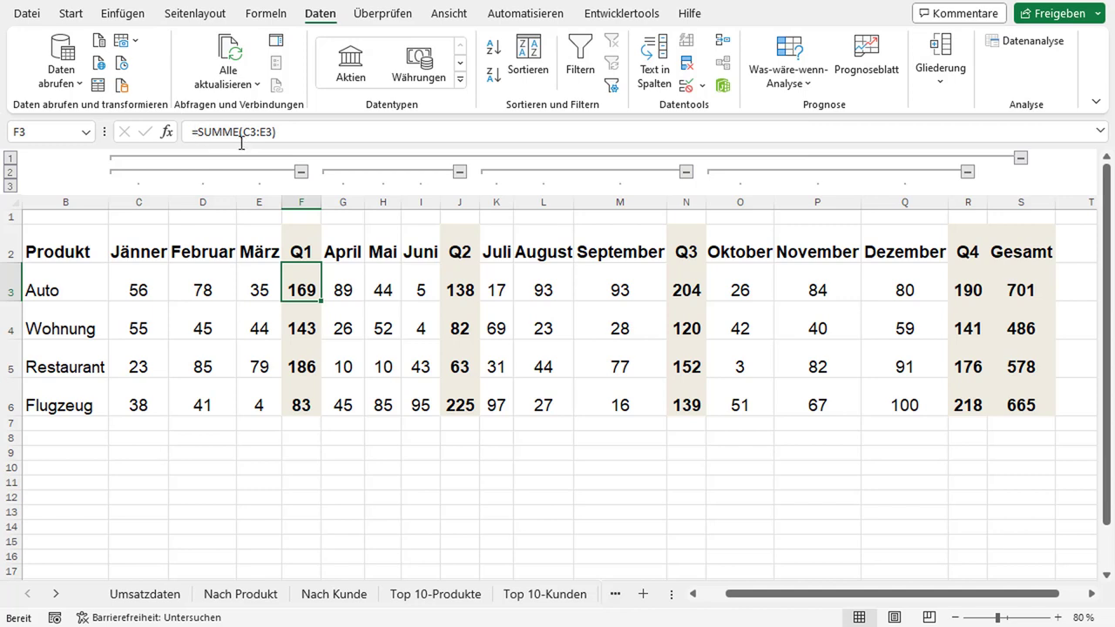
left_click(242, 316)
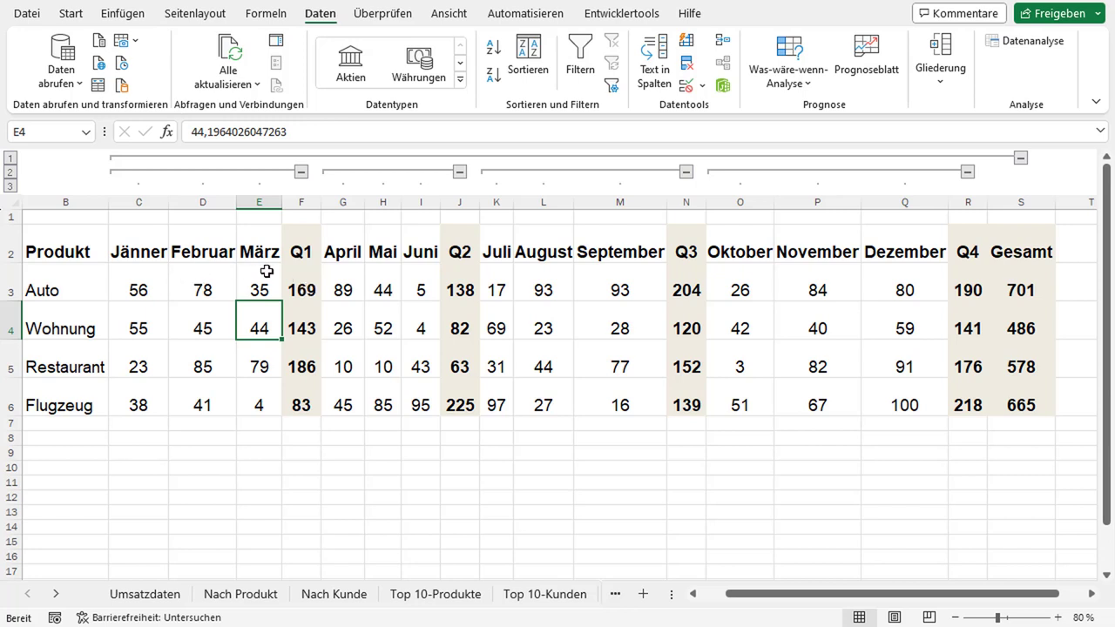
left_click(301, 171)
left_click(286, 172)
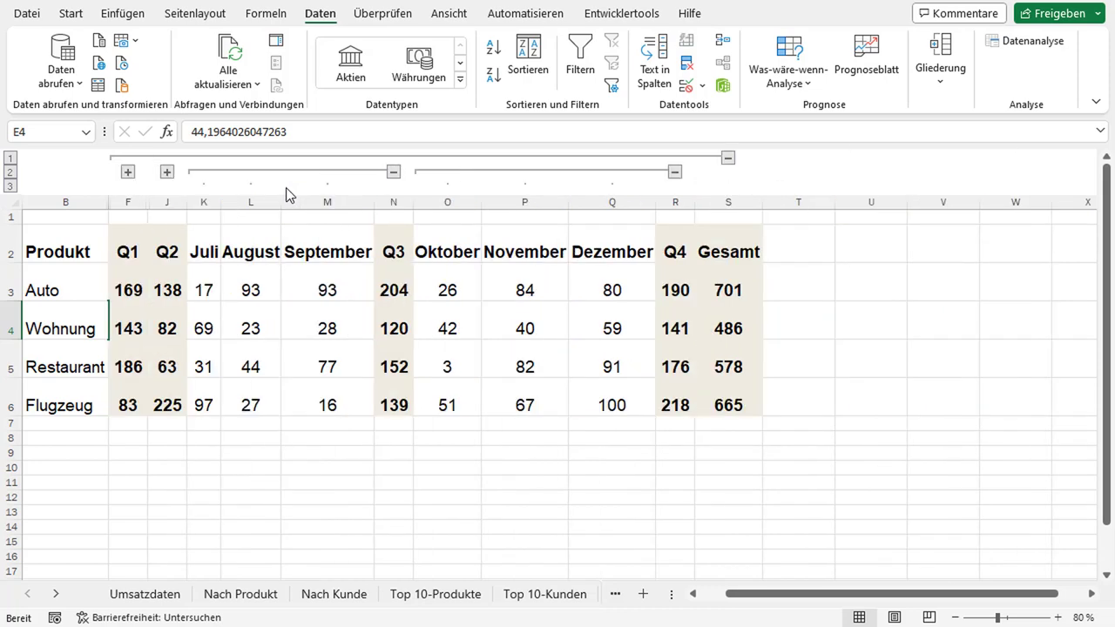
left_click(392, 171)
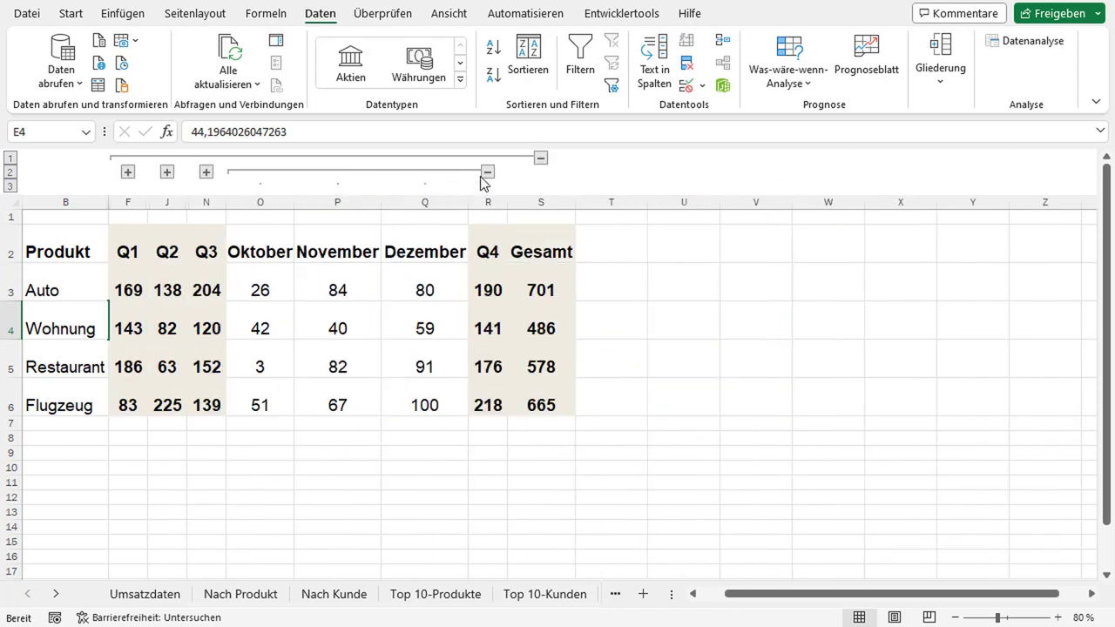
left_click(488, 173)
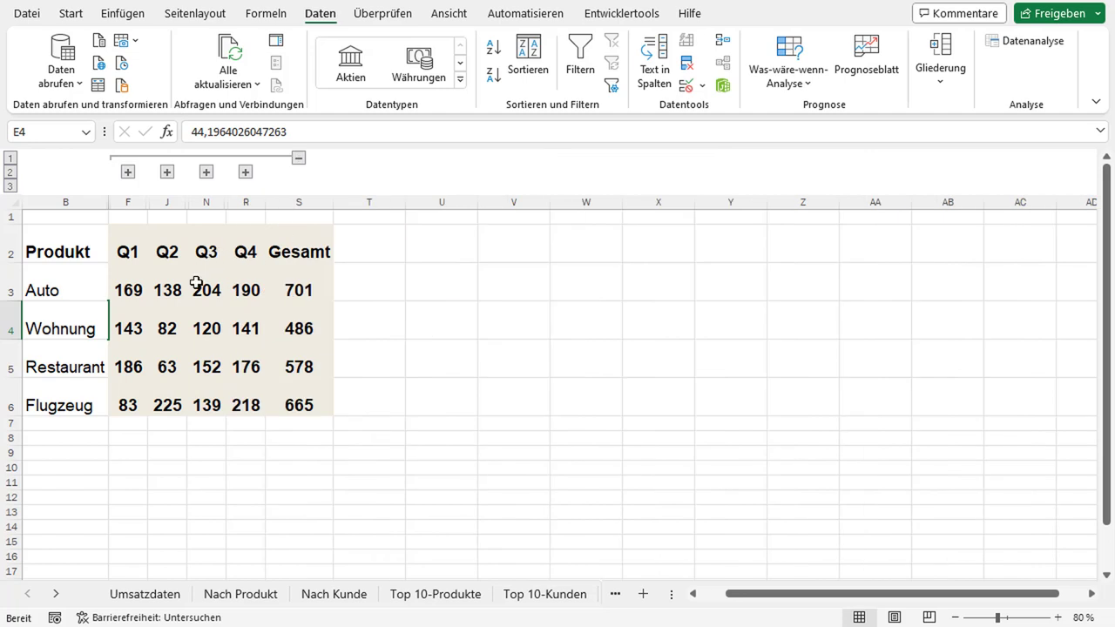
left_click(299, 157)
left_click(142, 158)
left_click(169, 172)
left_click(327, 176)
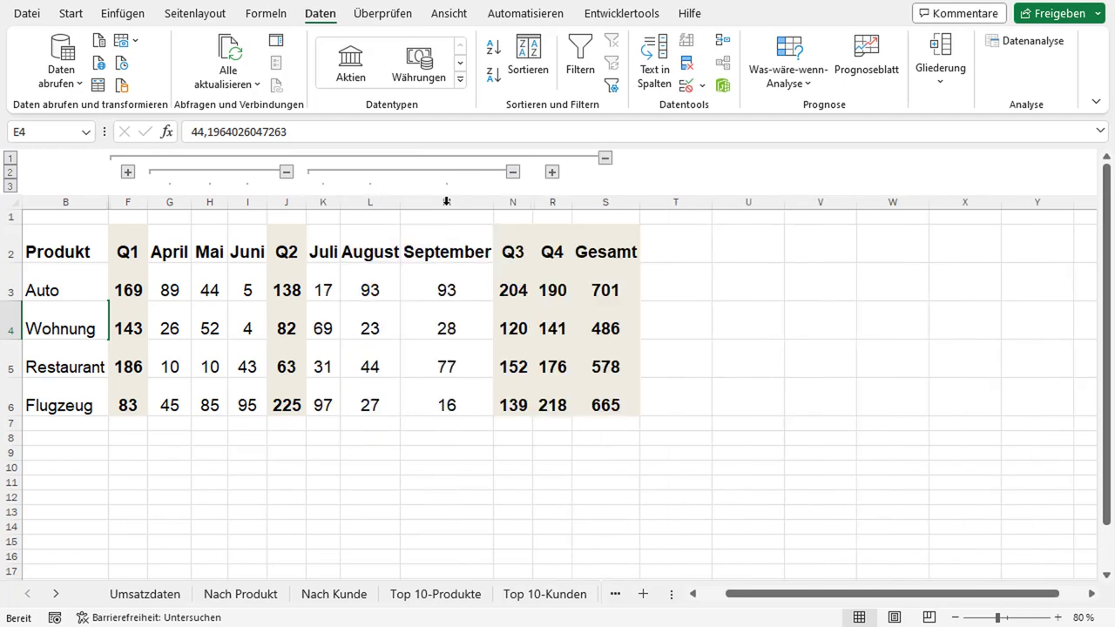
left_click(552, 174)
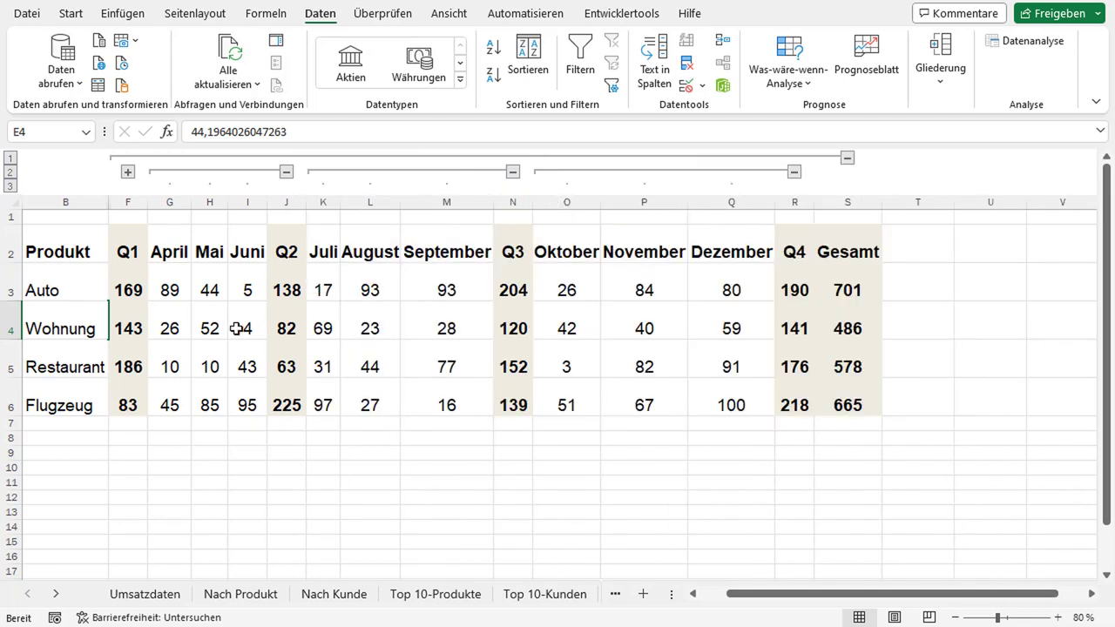
left_click(128, 172)
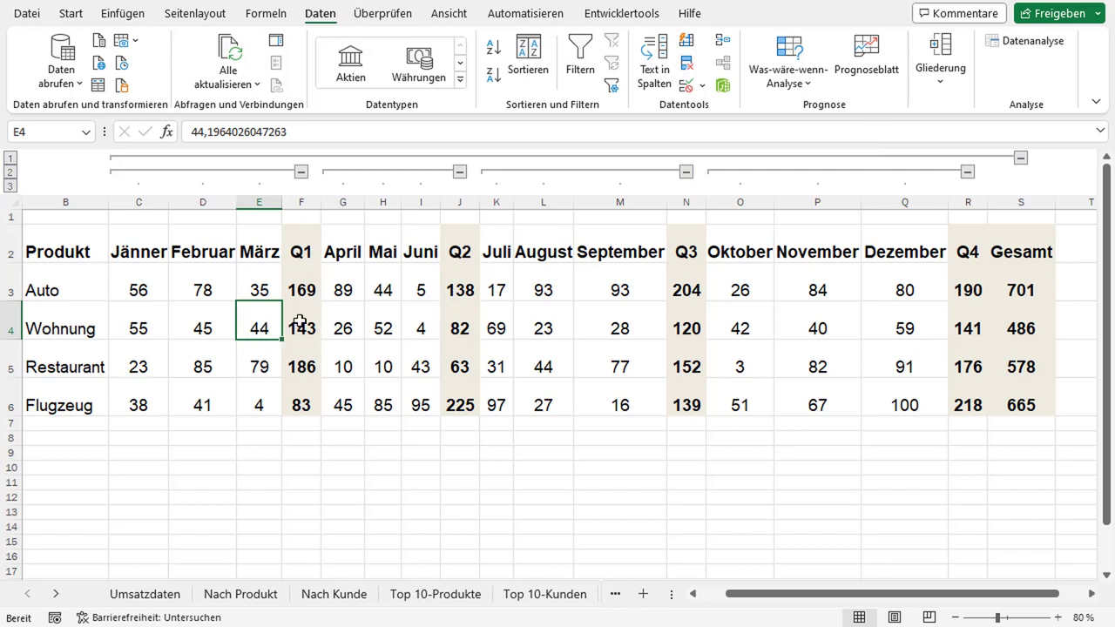
left_click(384, 334)
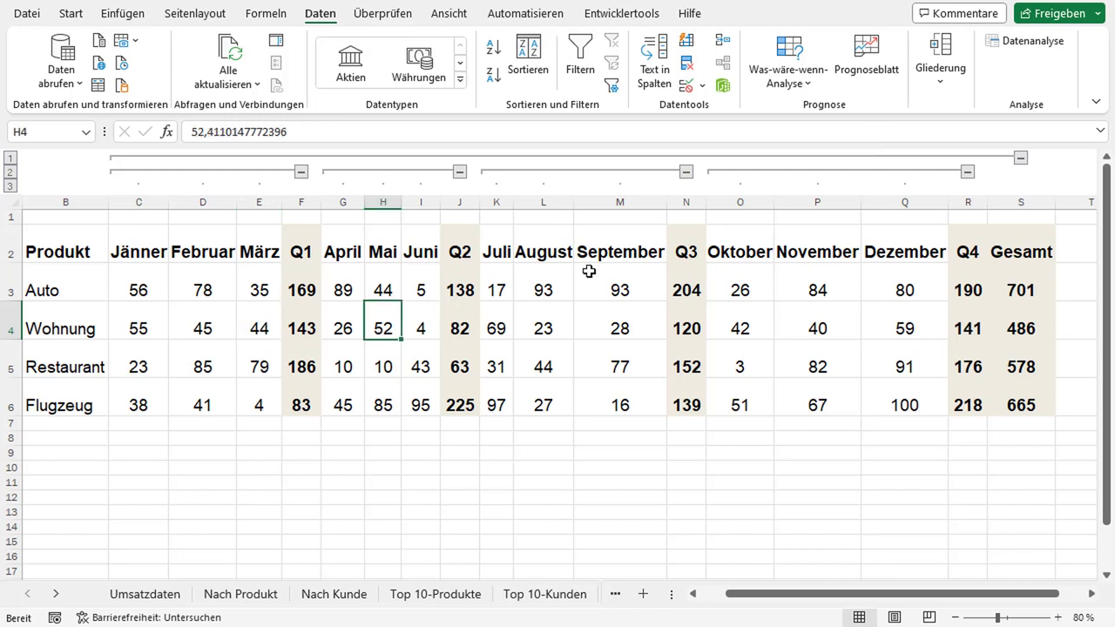
left_click(938, 101)
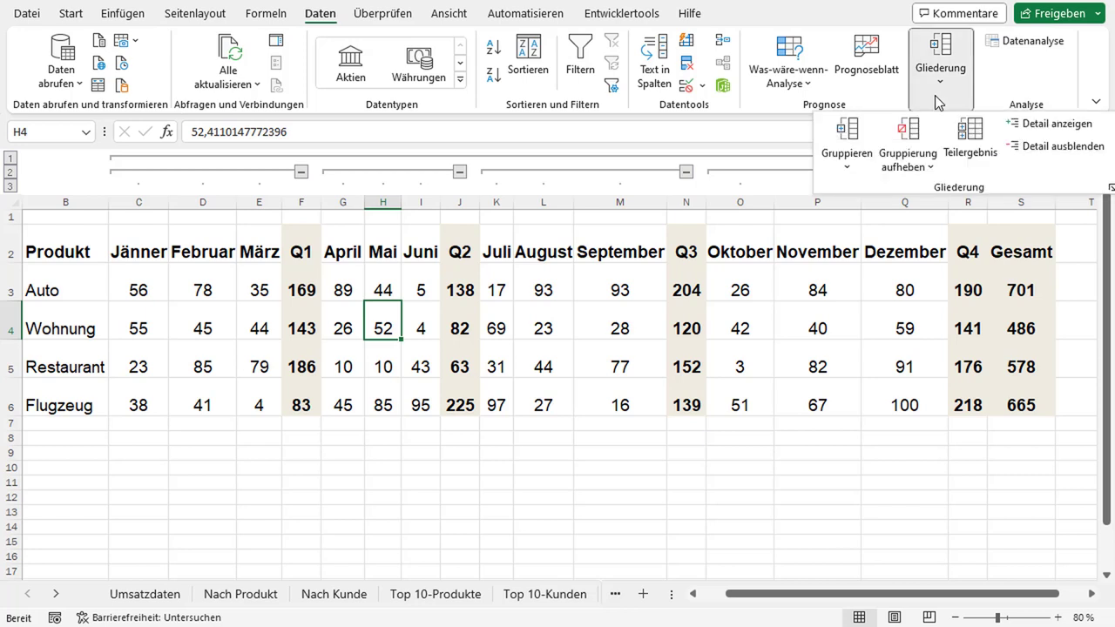
left_click(932, 167)
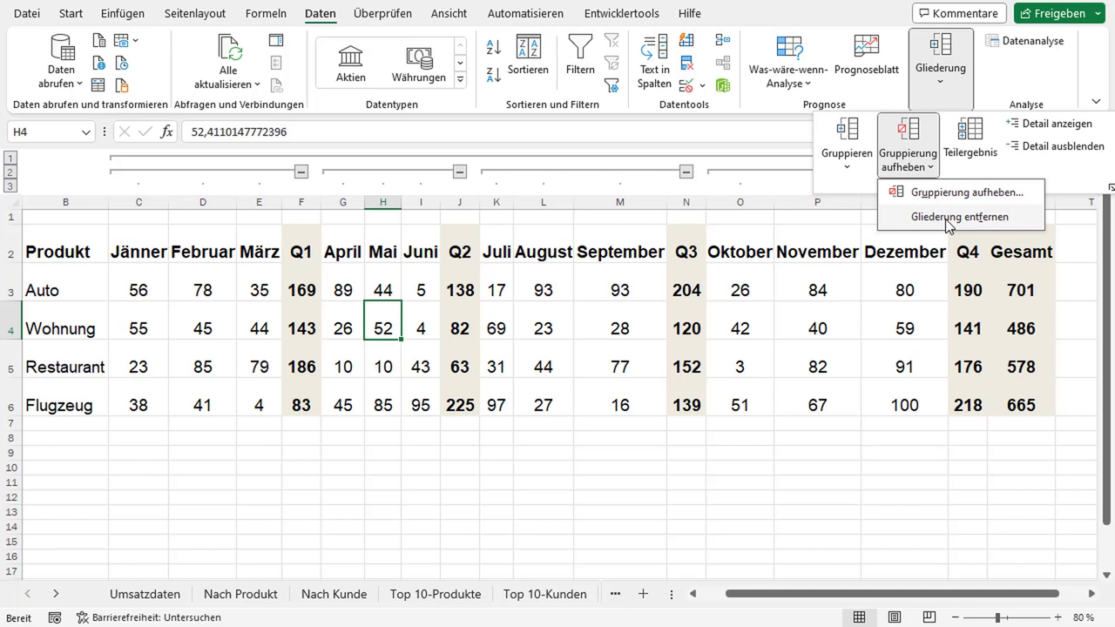
left_click(948, 224)
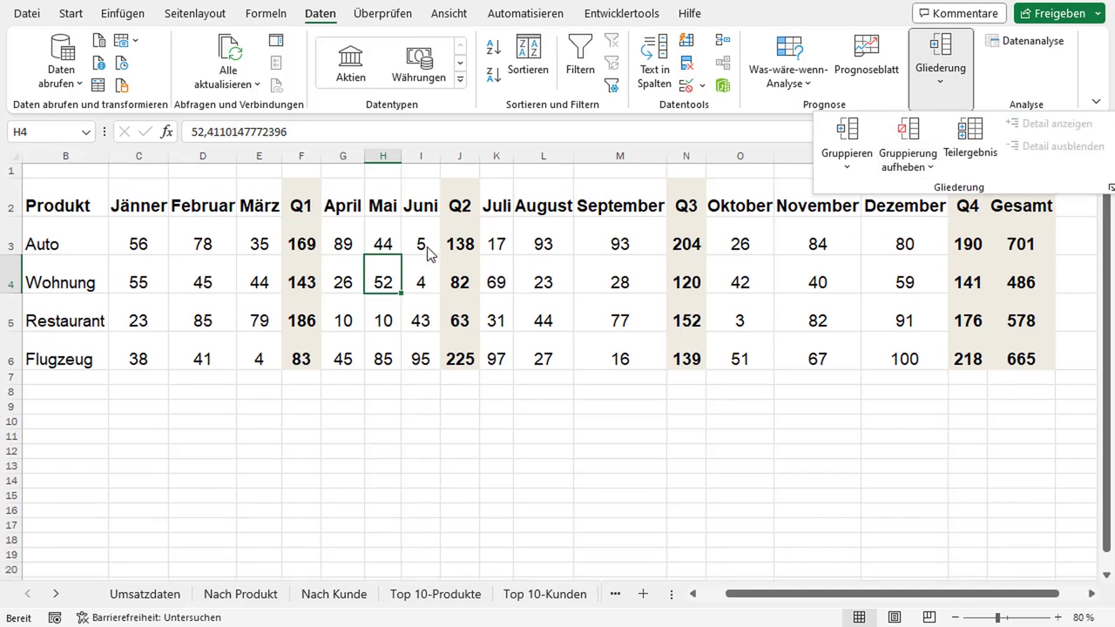
left_click(389, 232)
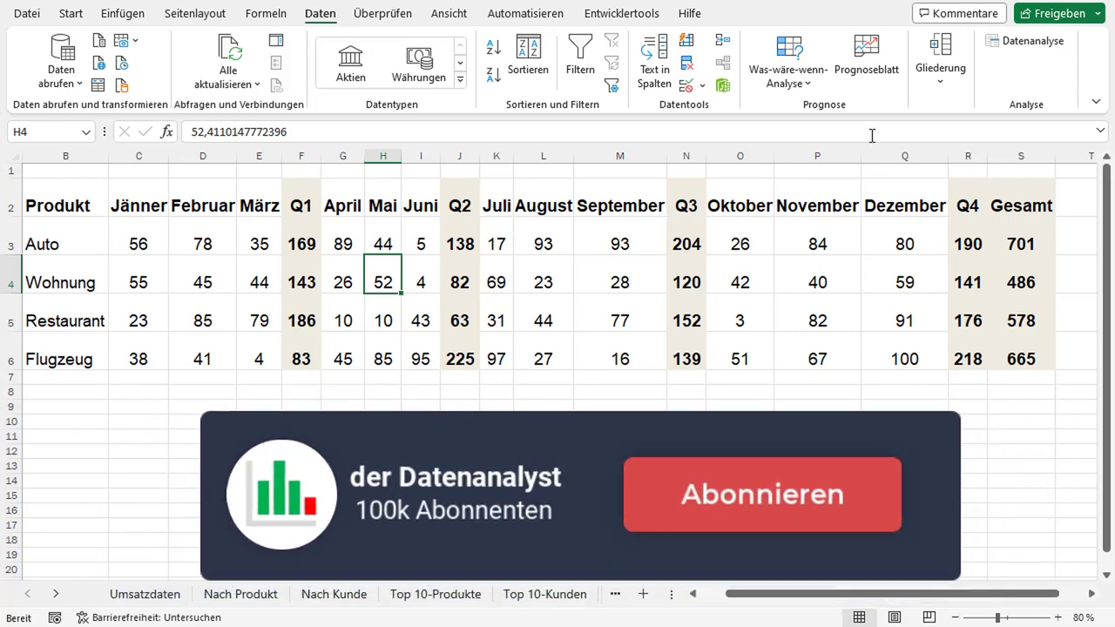
left_click(942, 86)
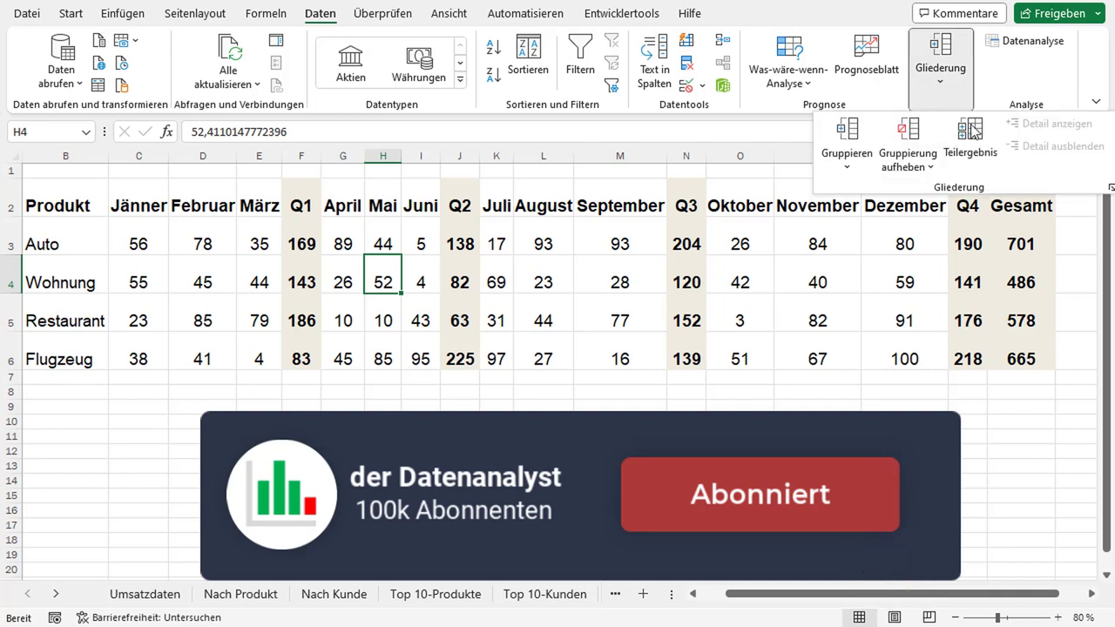
left_click(847, 161)
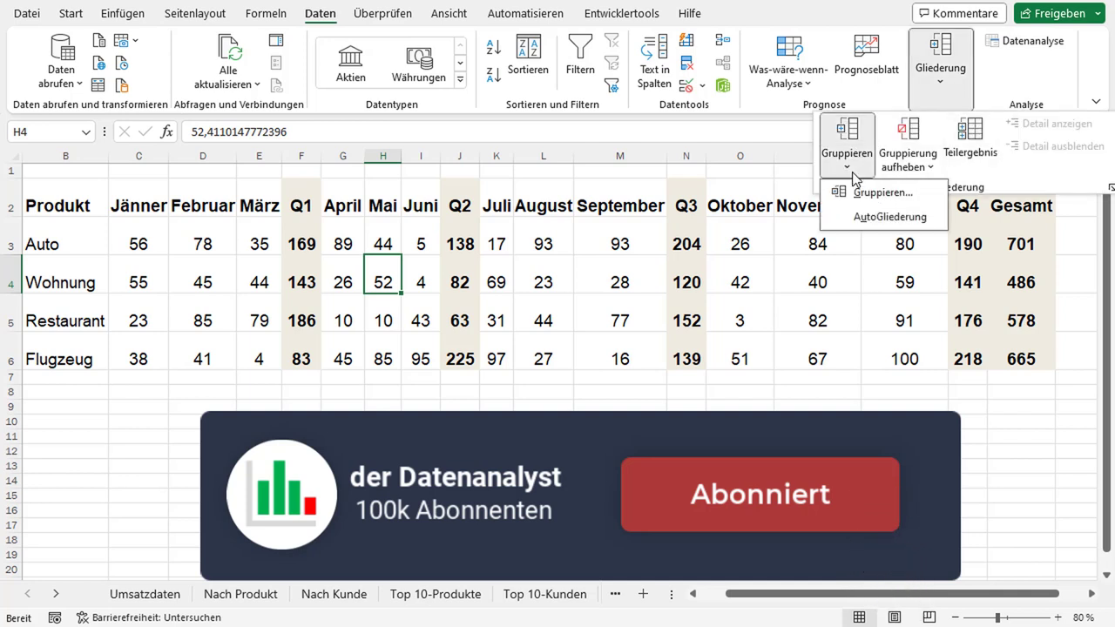
left_click(881, 216)
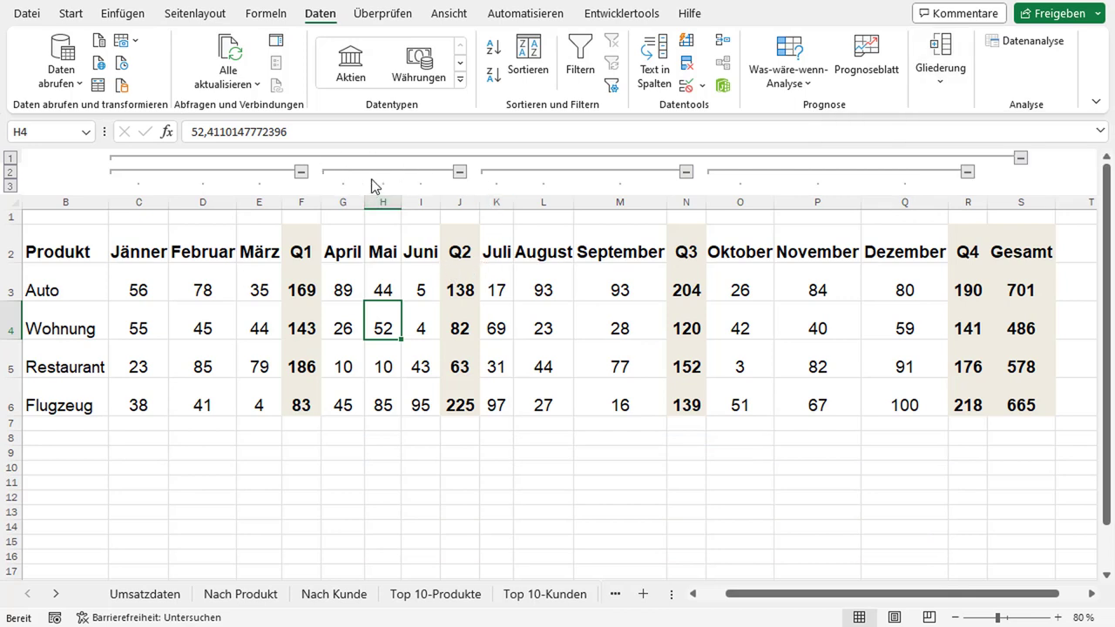
From cell G3, hide and then reshow the outline symbols with Ctrl+8
left_click(348, 277)
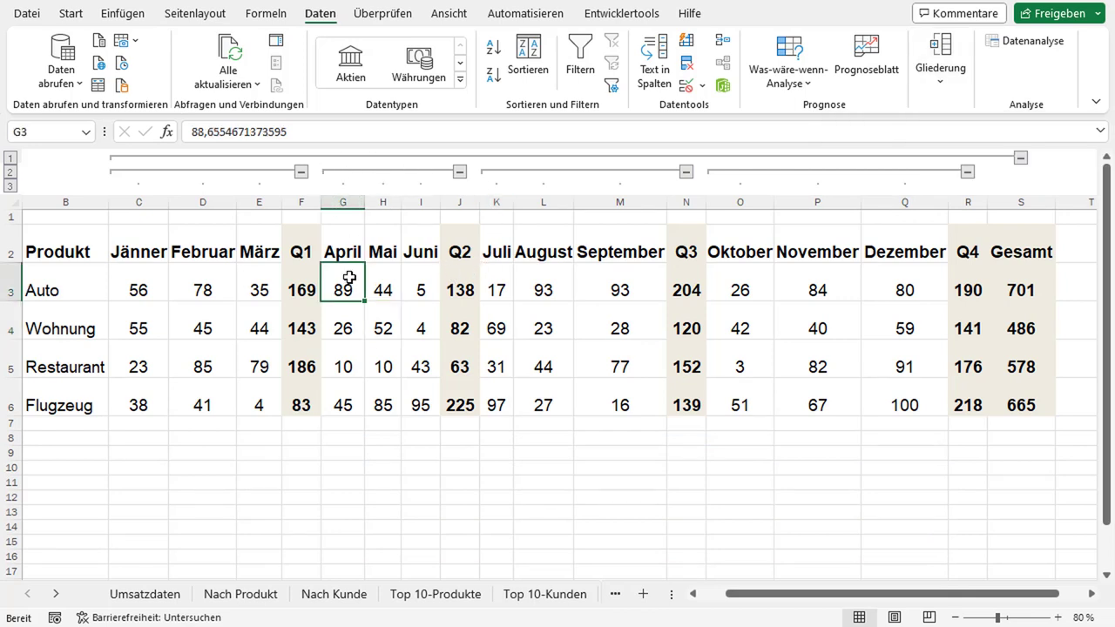
key("ctrl+8")
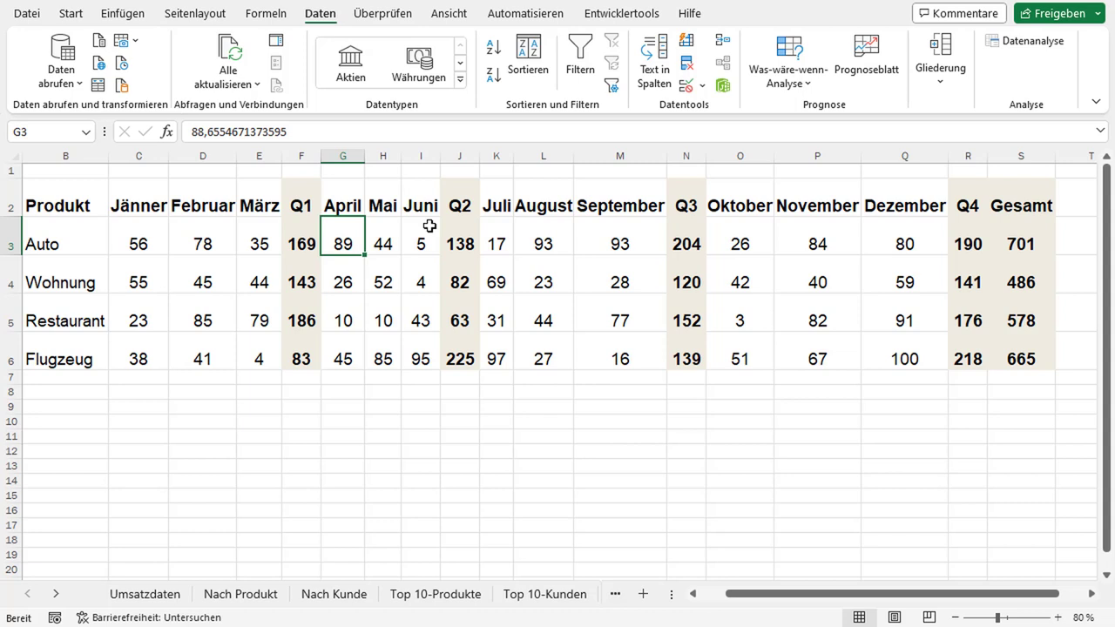
key("ctrl+8")
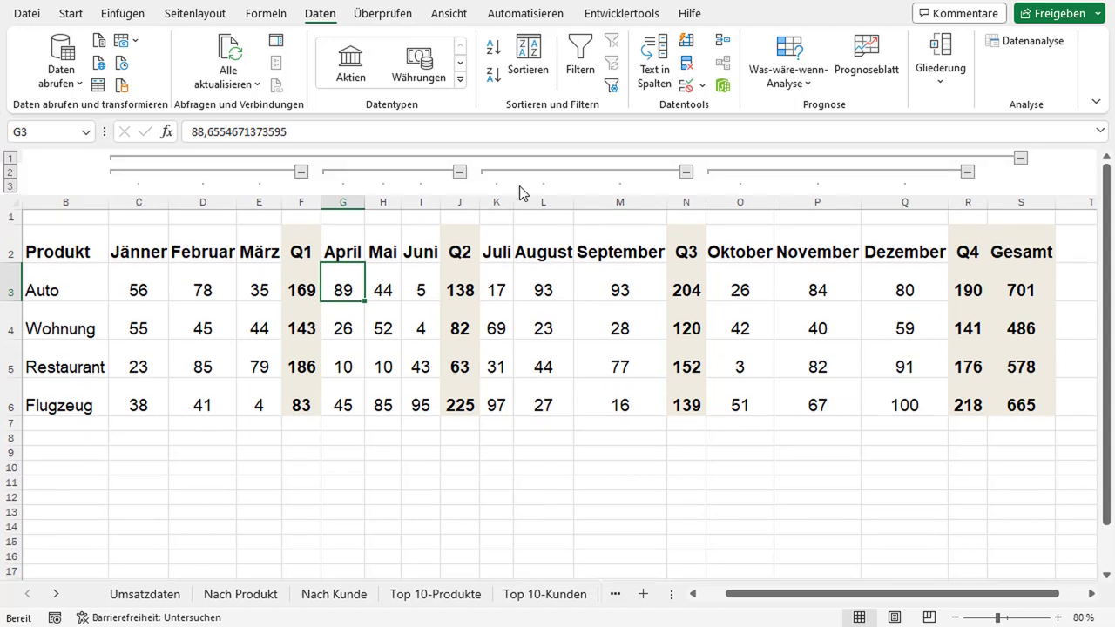
Collapse the Q2, Q3 and Q4 month groups to their totals, then select März cell E3
left_click(460, 172)
left_click(567, 171)
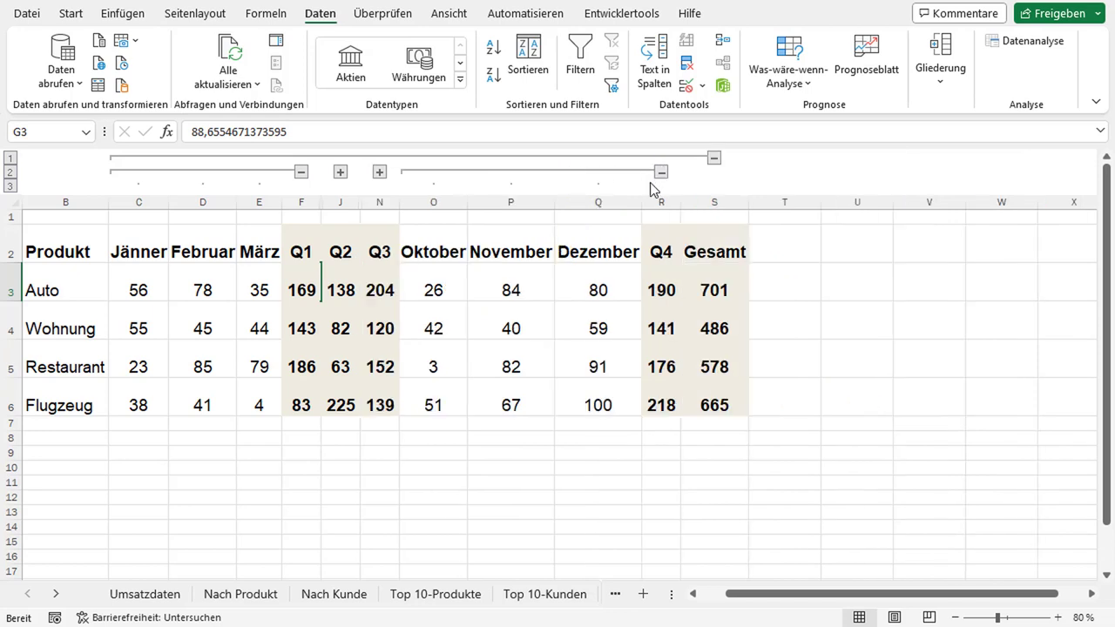
left_click(662, 172)
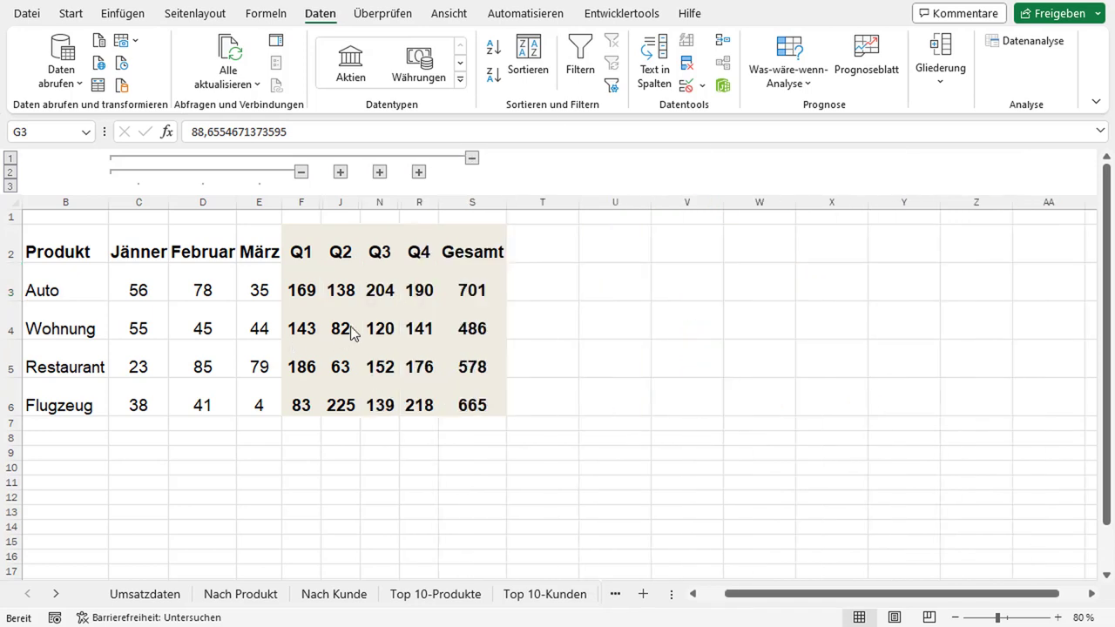
left_click(259, 291)
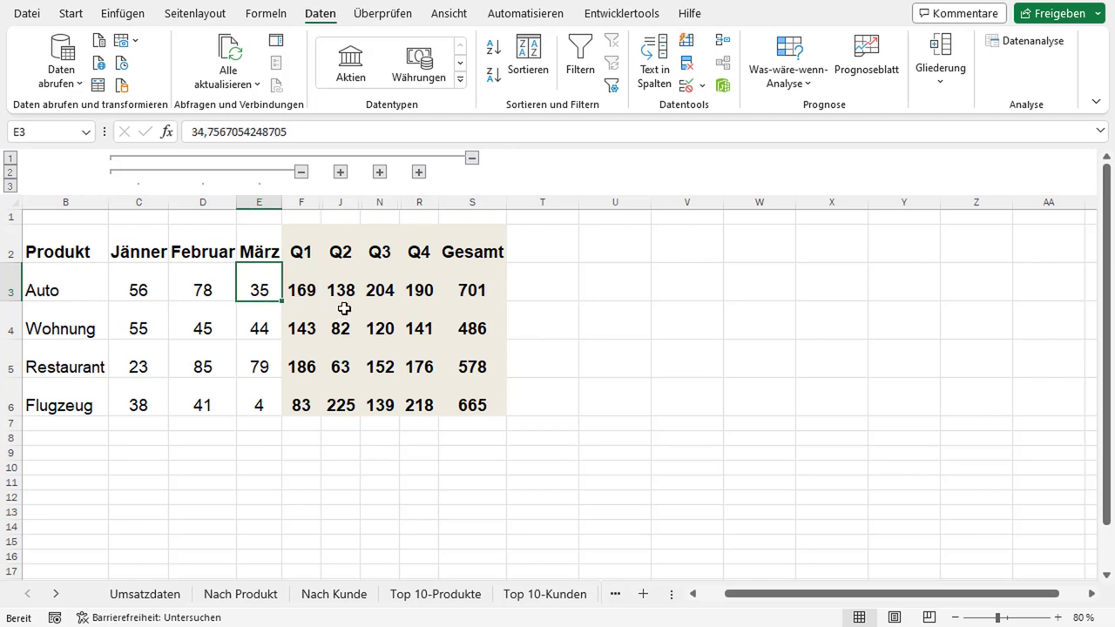